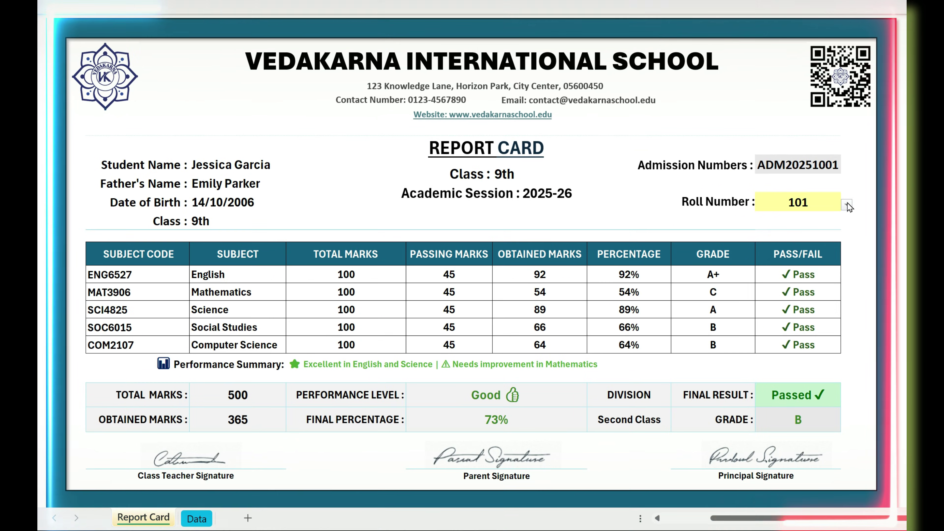
# Cycle the M15 Roll Number dropdown through 104, 108, 109, 105, 106 and 107, ending on 104
pyautogui.click(847, 205)
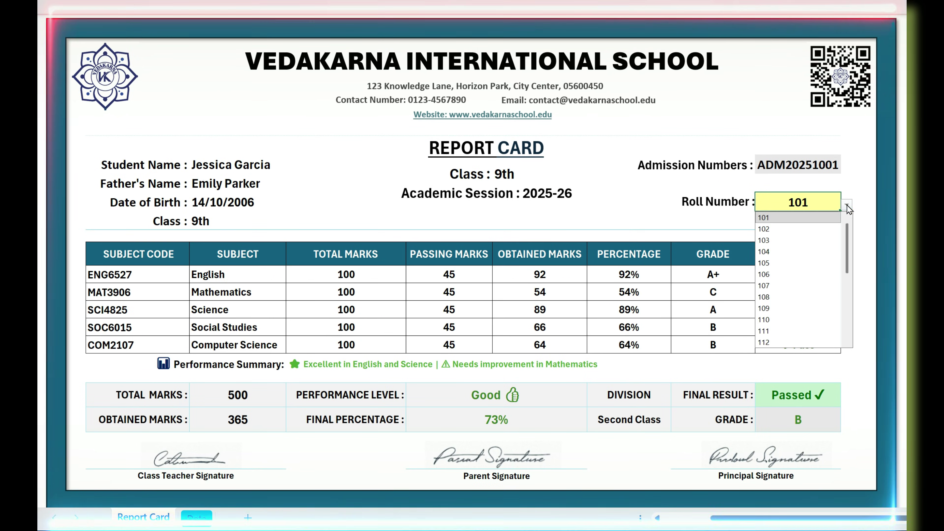
pyautogui.click(799, 243)
pyautogui.click(782, 296)
pyautogui.click(848, 204)
pyautogui.click(784, 308)
pyautogui.click(764, 262)
pyautogui.click(848, 205)
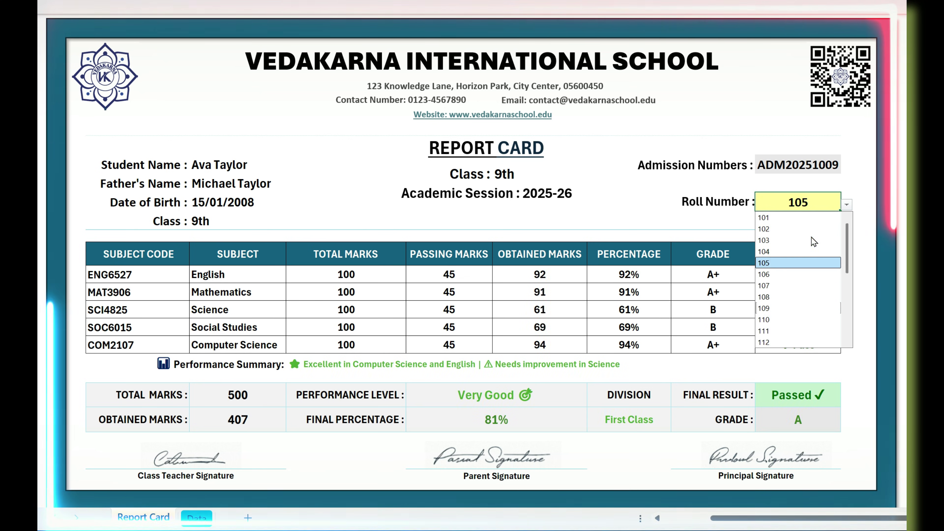
pyautogui.click(764, 251)
pyautogui.click(848, 205)
pyautogui.click(779, 275)
pyautogui.click(848, 205)
pyautogui.click(795, 286)
pyautogui.click(848, 204)
pyautogui.click(798, 287)
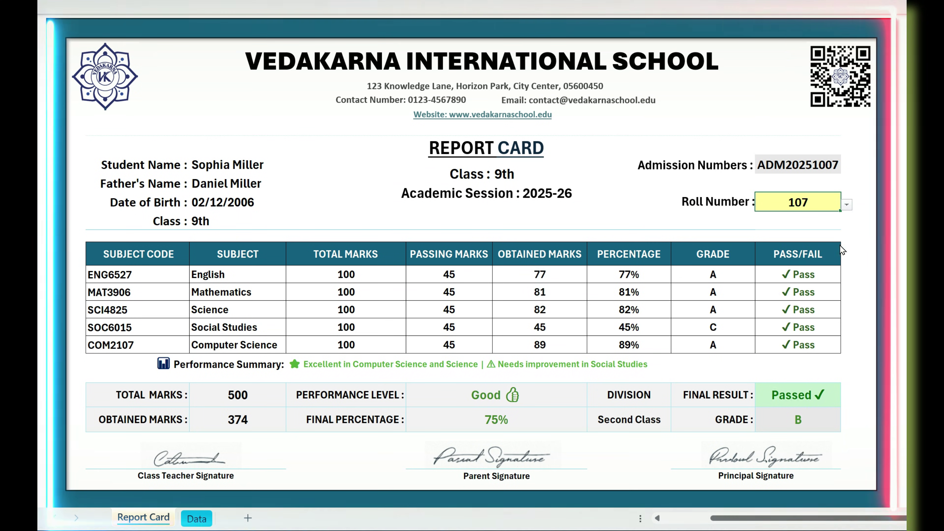
pyautogui.click(847, 205)
pyautogui.click(782, 308)
pyautogui.click(847, 205)
pyautogui.click(780, 252)
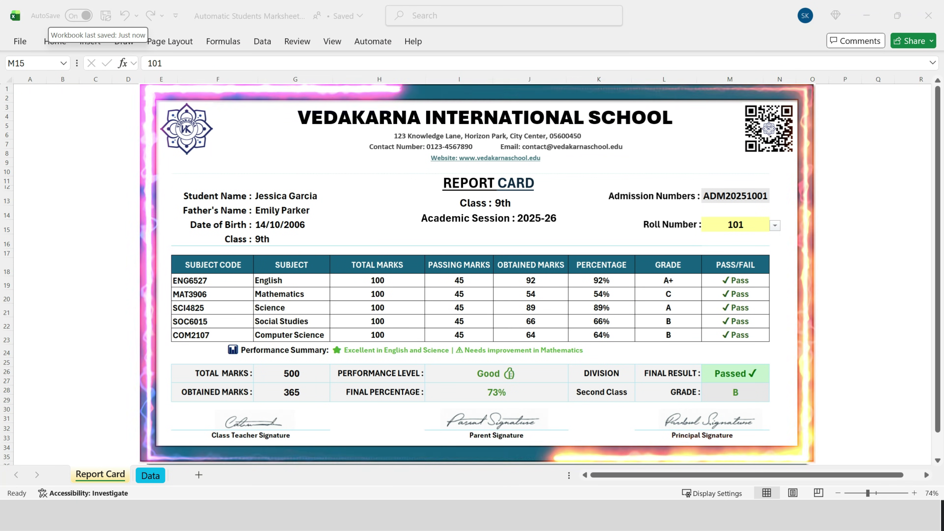
# Show roll numbers 102, 103, 104 and 105 in turn on the report card
pyautogui.click(770, 231)
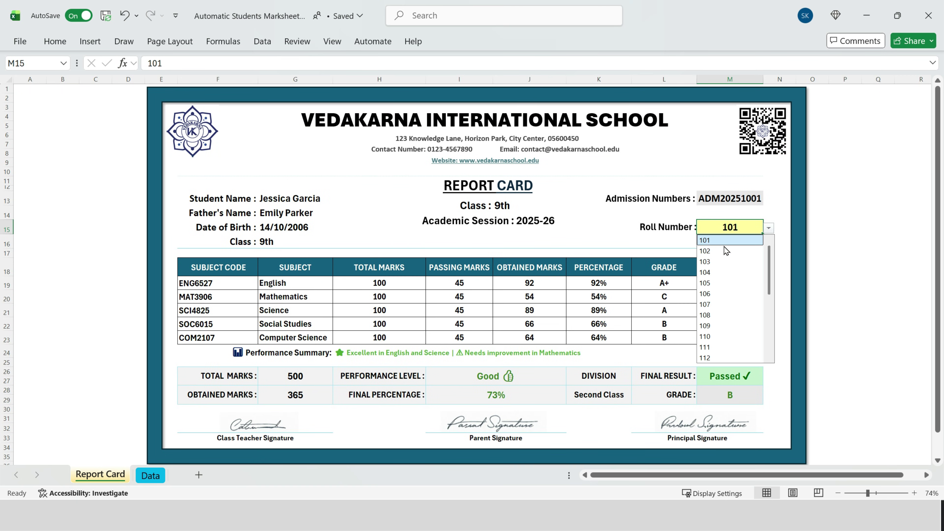
pyautogui.click(716, 252)
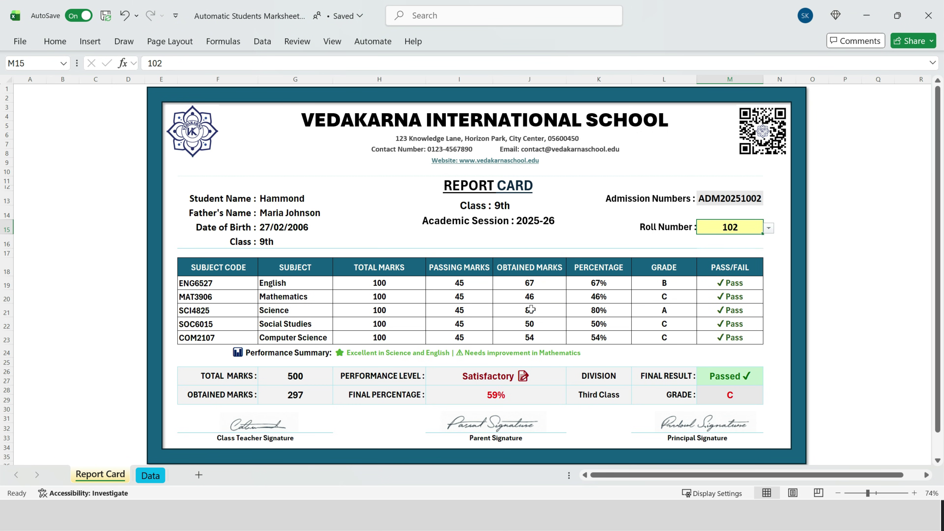
pyautogui.click(769, 228)
pyautogui.click(728, 262)
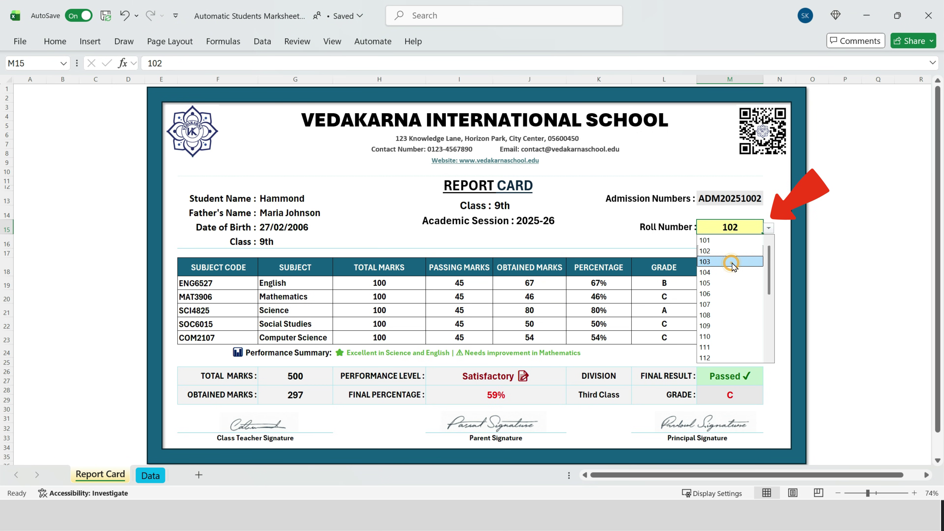
pyautogui.click(769, 228)
pyautogui.click(728, 272)
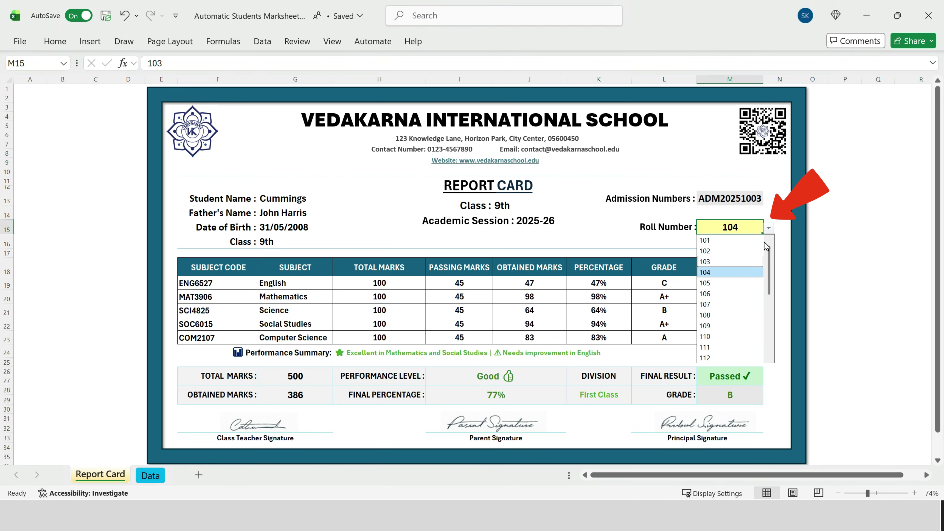
pyautogui.click(768, 228)
pyautogui.click(728, 282)
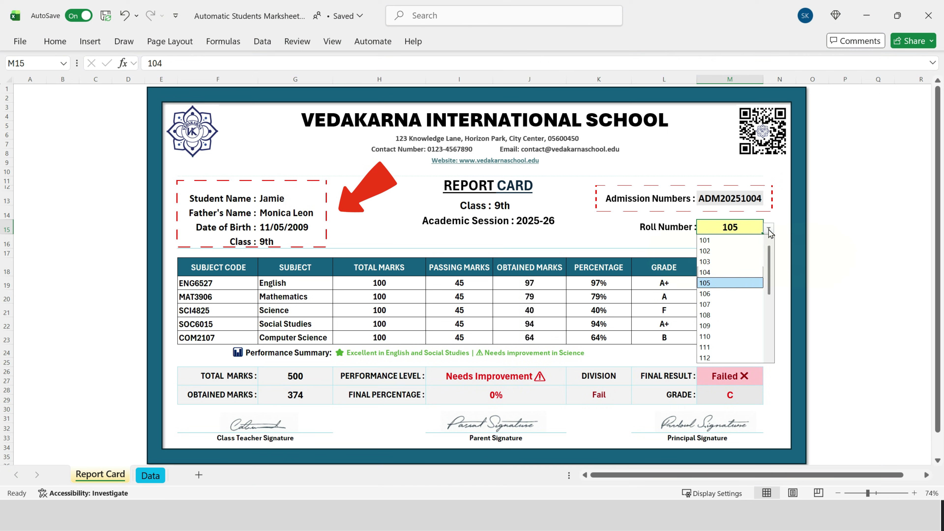
# Switch the report card to roll 109, then 110, then 106
pyautogui.click(770, 227)
pyautogui.press('Down')
pyautogui.press('Down')
pyautogui.press('Down')
pyautogui.press('Down')
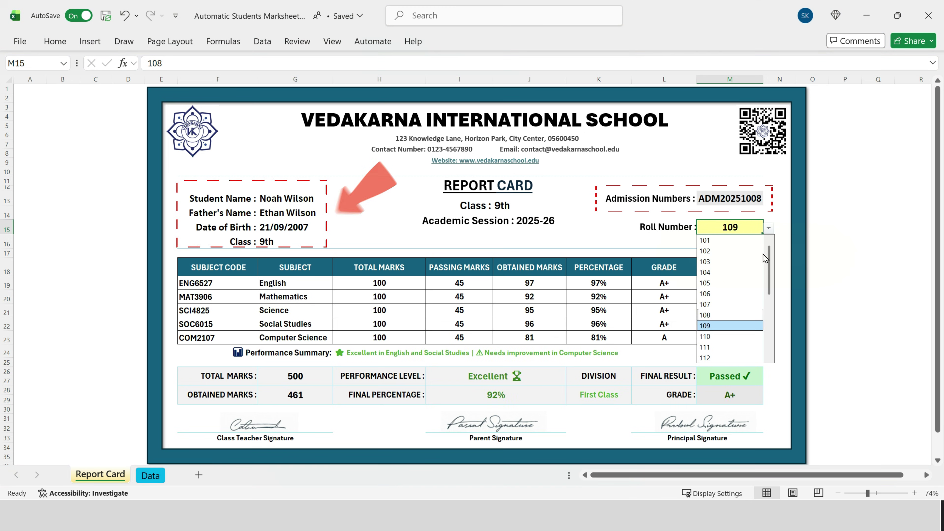
pyautogui.press('Return')
pyautogui.click(768, 228)
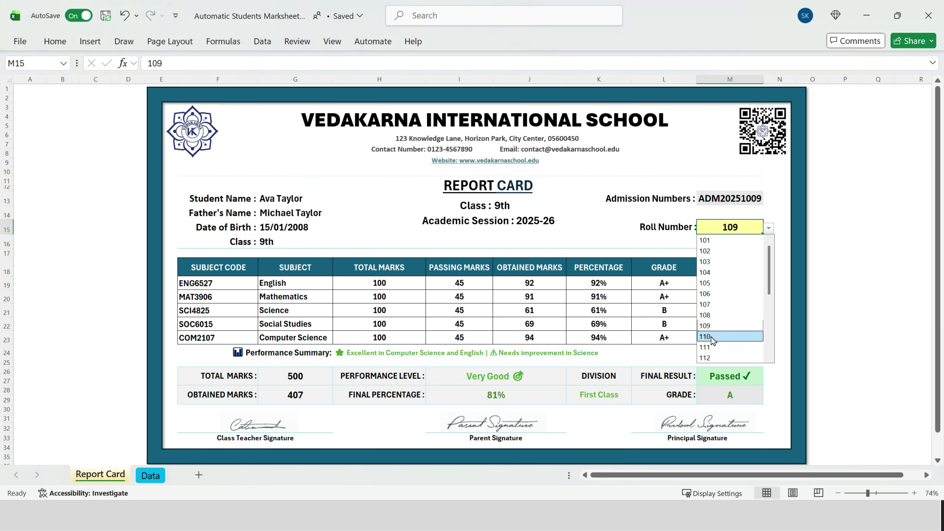
pyautogui.click(711, 336)
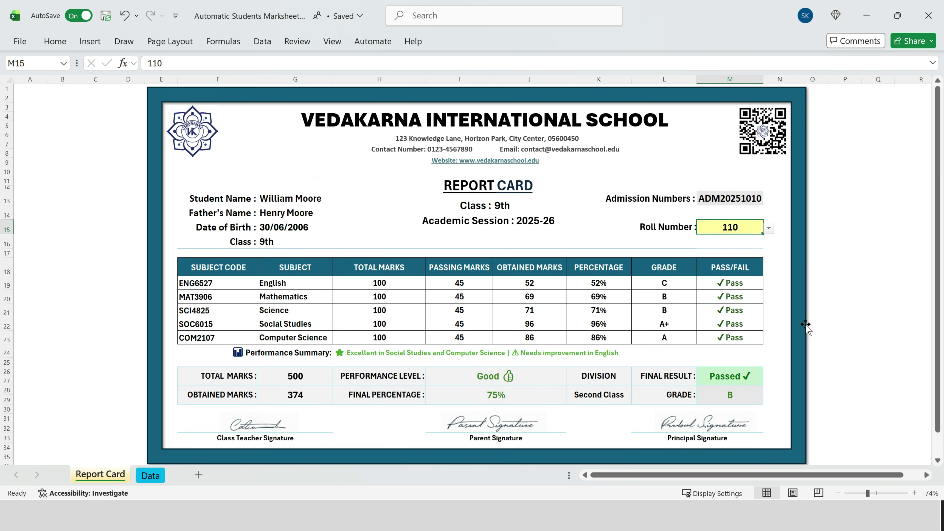
pyautogui.click(769, 228)
pyautogui.click(718, 295)
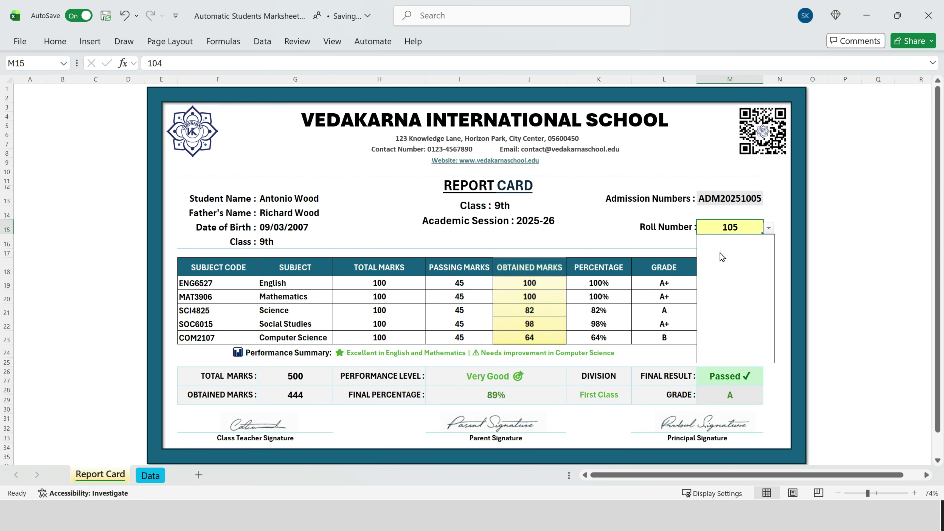
# Show rolls 102, 104 and 105 in turn, then settle on roll 106
pyautogui.hotkey('alt', 'Down')
pyautogui.click(719, 253)
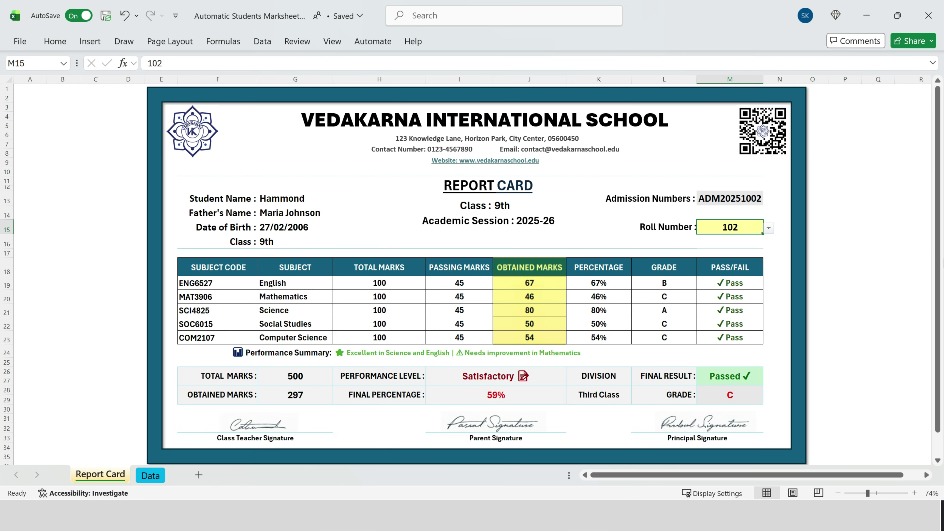
pyautogui.click(768, 228)
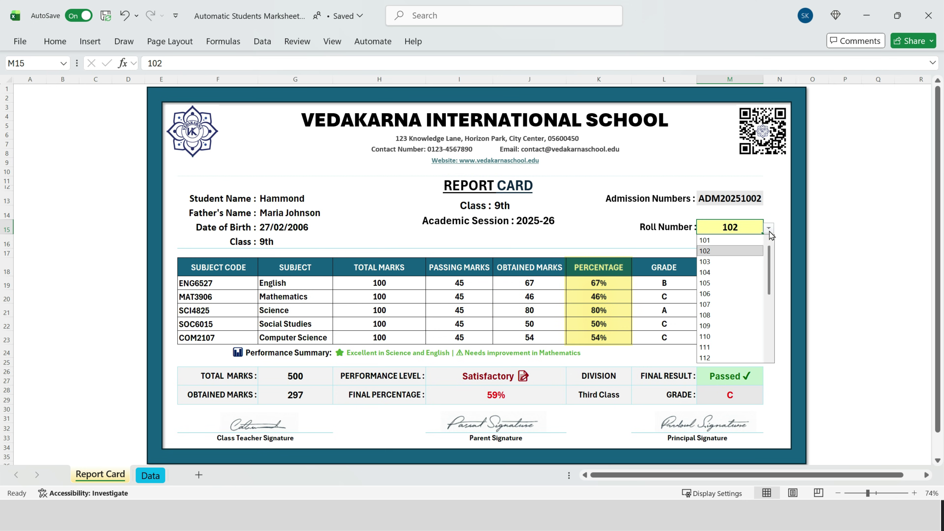
pyautogui.click(717, 272)
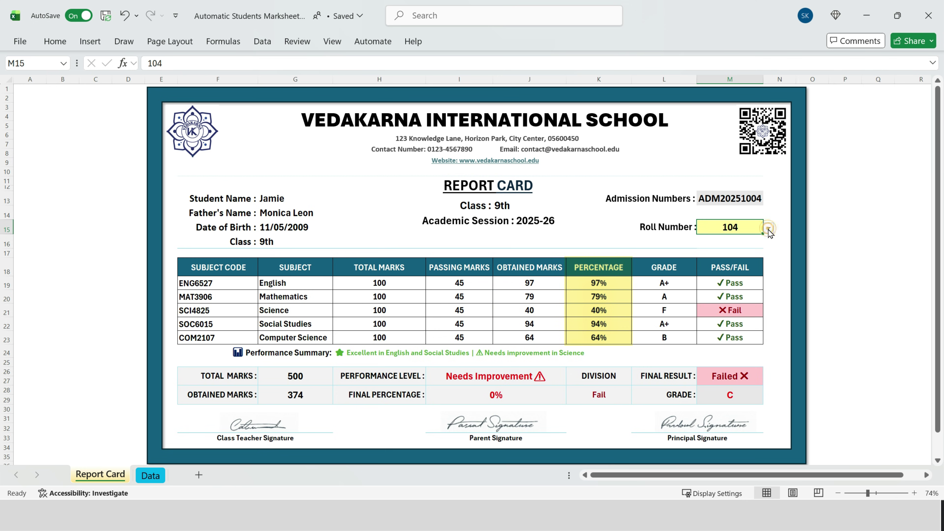
pyautogui.click(769, 227)
pyautogui.click(708, 283)
pyautogui.click(769, 228)
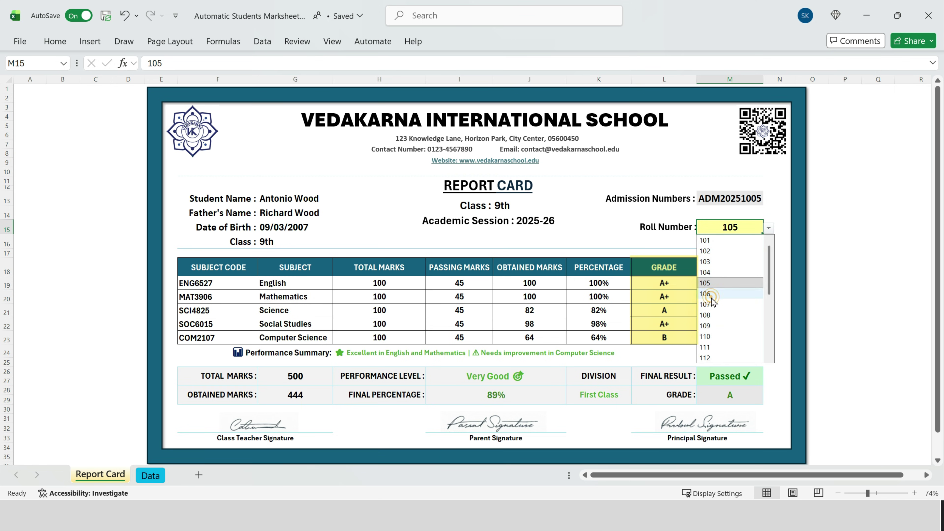
pyautogui.press('Return')
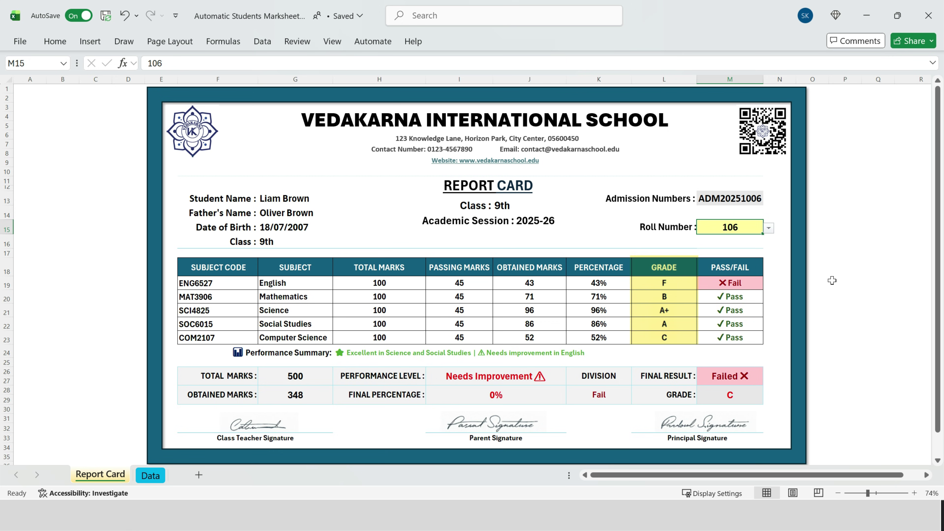
pyautogui.click(768, 228)
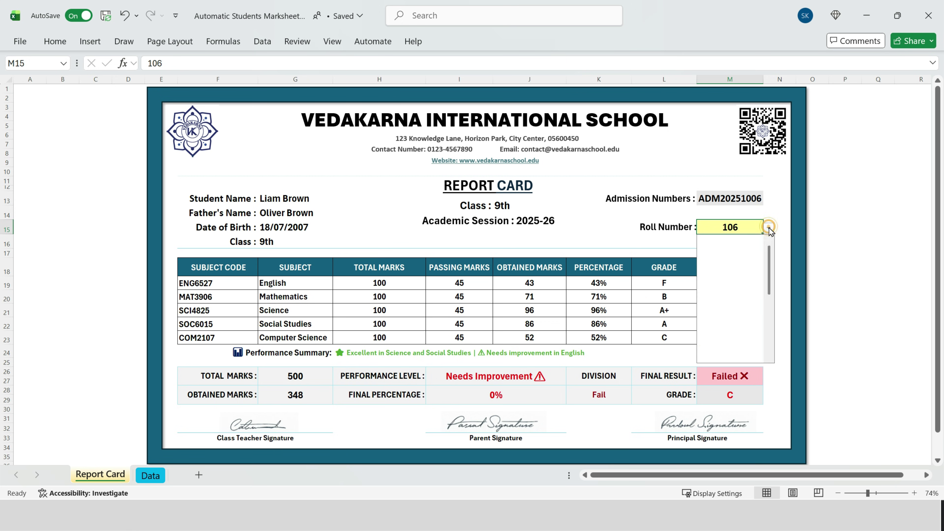
# Pick roll number 104 from the open Roll Number list
pyautogui.click(733, 272)
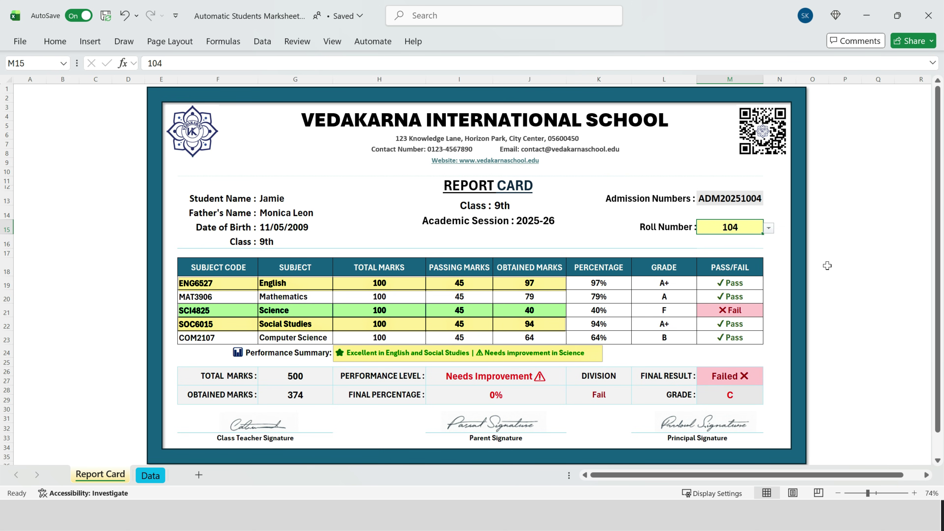
# Switch the roll number in M15 to 105, then 104, then 106
pyautogui.click(768, 228)
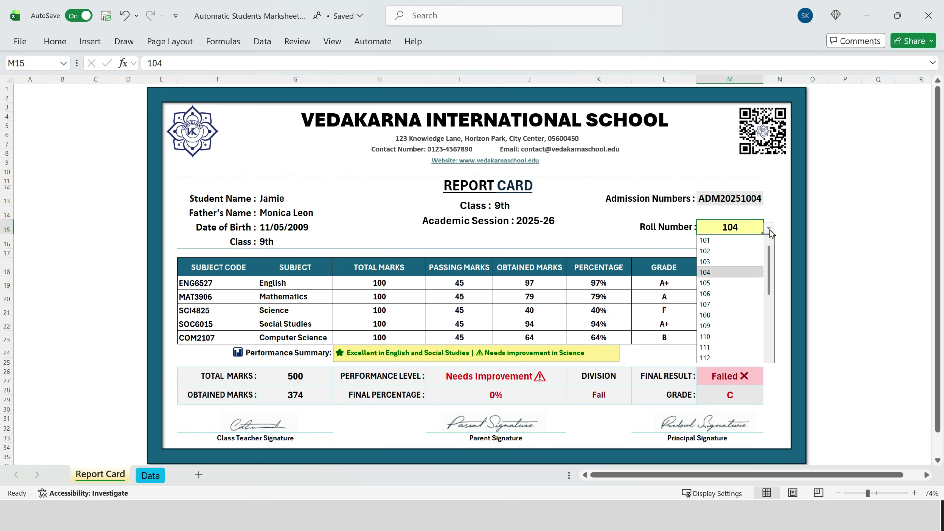
pyautogui.click(742, 284)
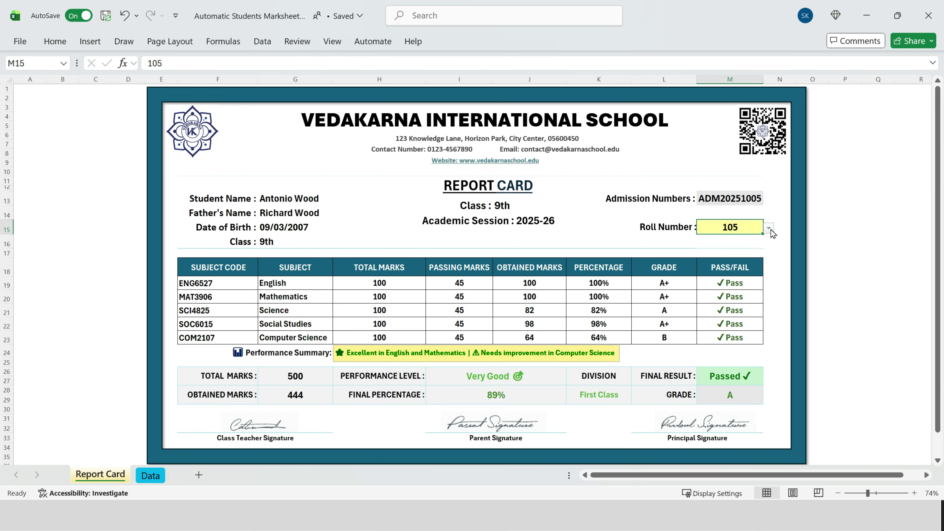
pyautogui.click(769, 228)
pyautogui.click(738, 272)
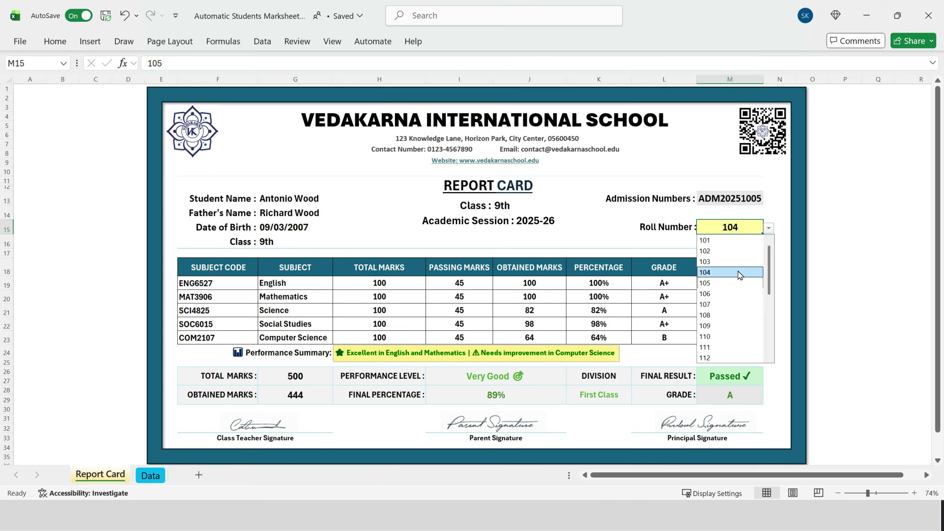
pyautogui.click(768, 228)
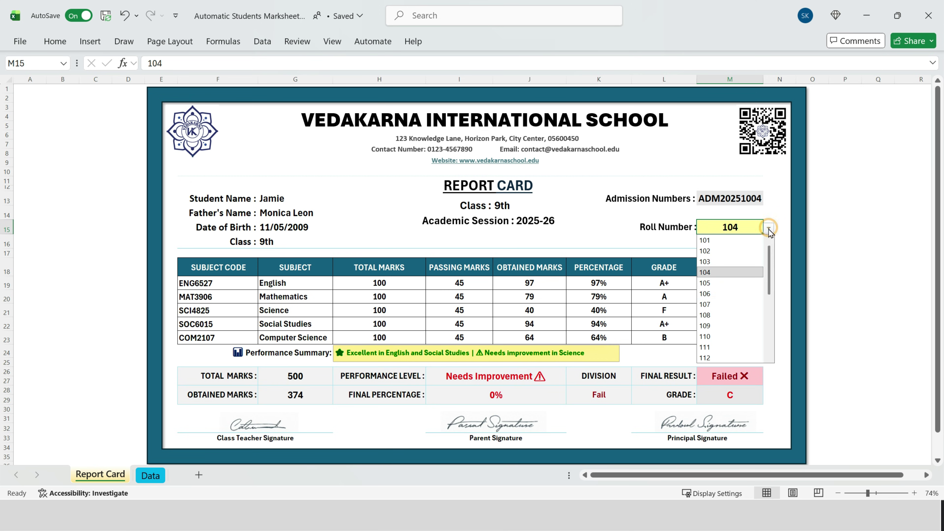
pyautogui.click(734, 296)
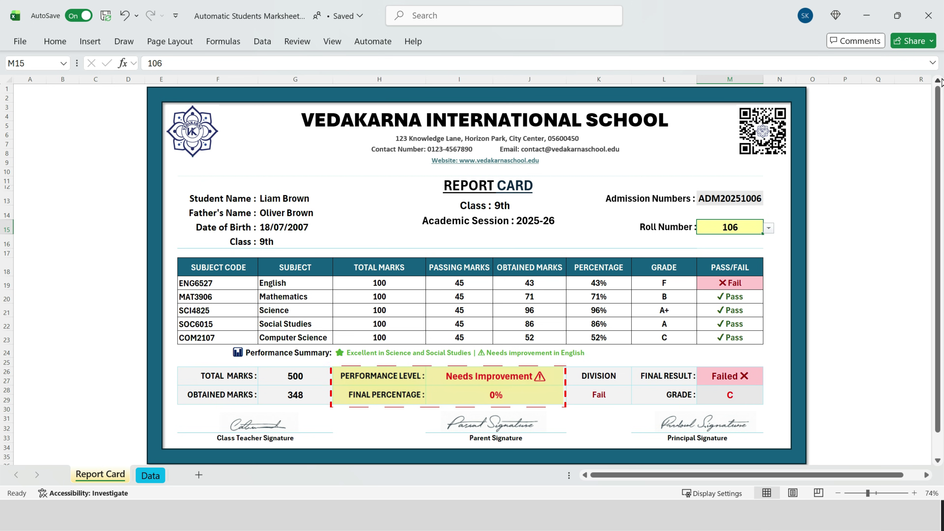
# Show roll 105, then roll 108, then return the report card to roll 106
pyautogui.click(769, 229)
pyautogui.click(715, 283)
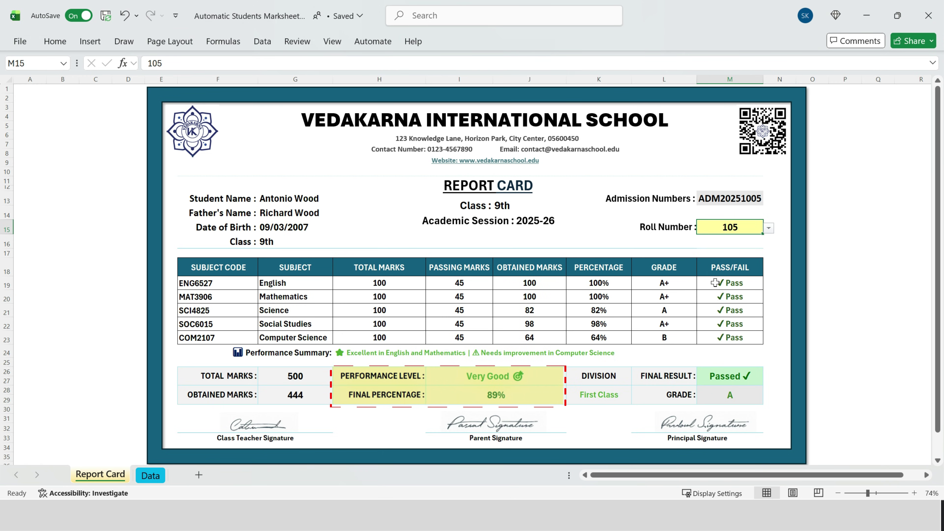
pyautogui.click(768, 229)
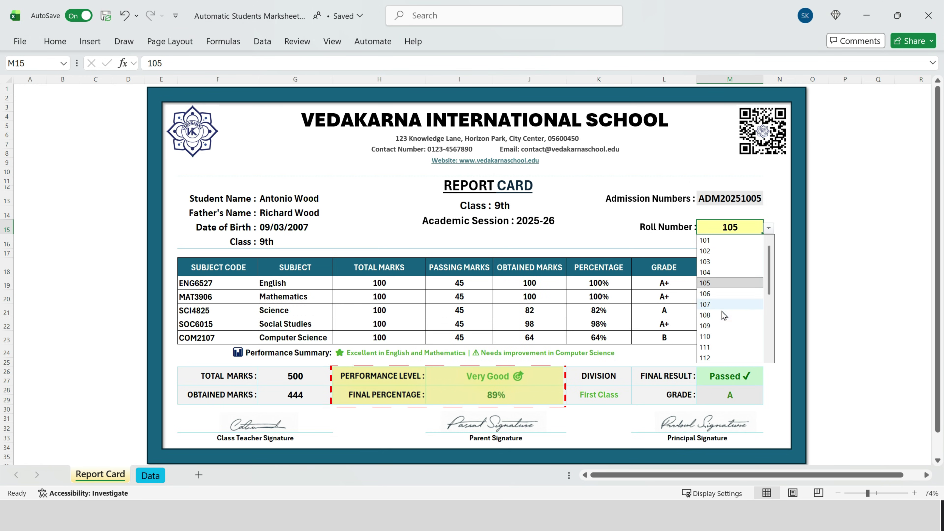
pyautogui.click(717, 315)
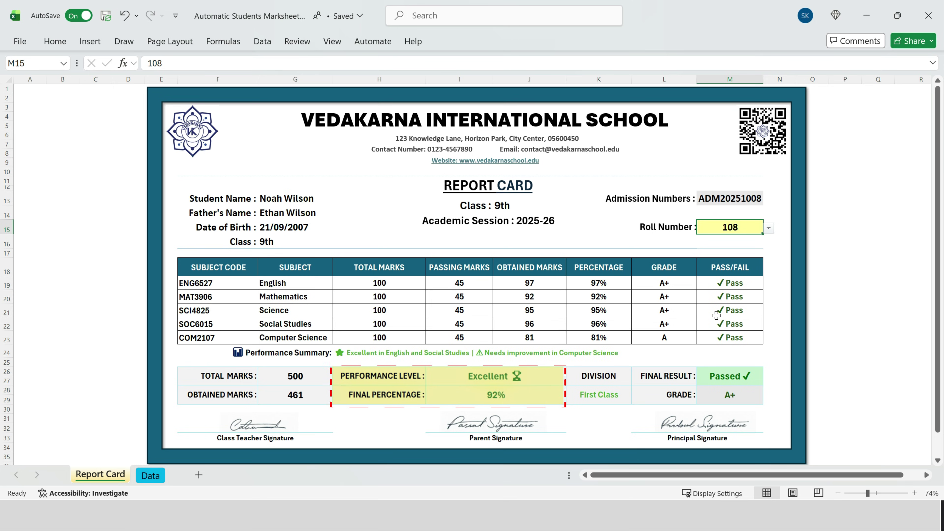
pyautogui.click(769, 228)
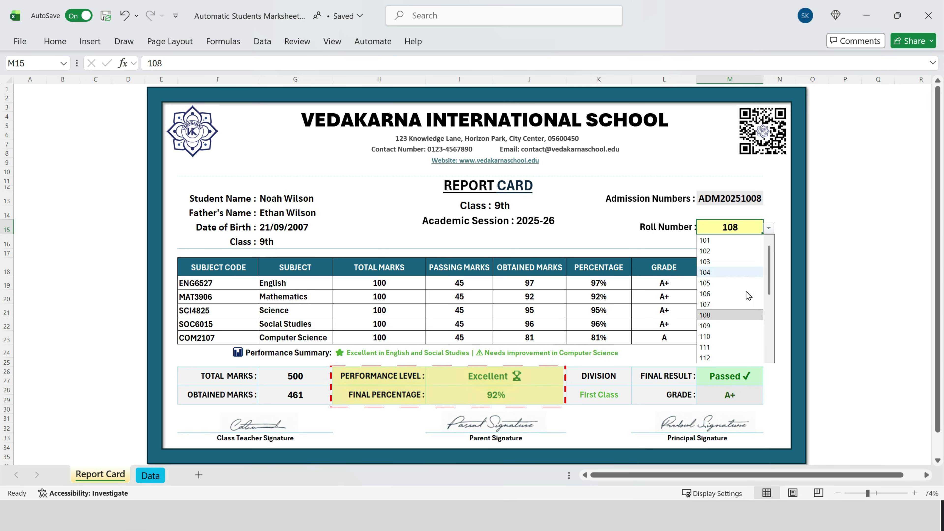
pyautogui.click(727, 294)
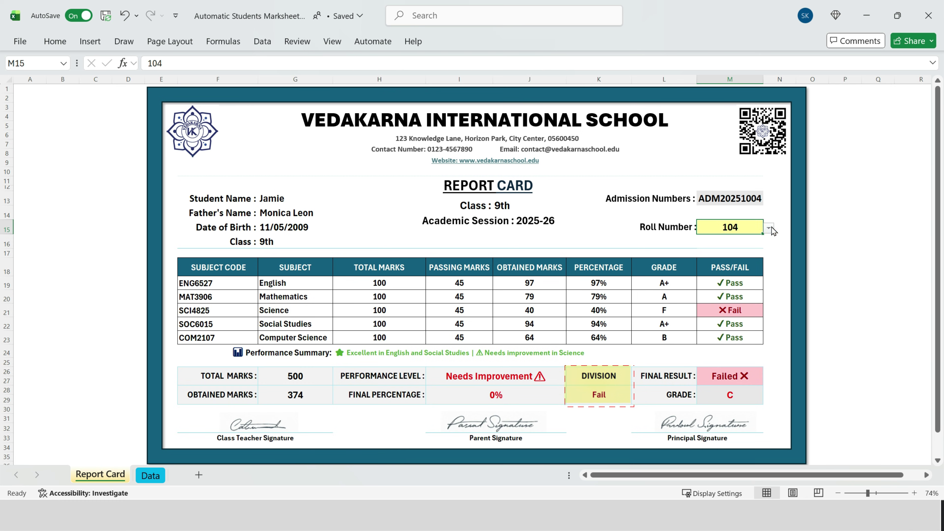
# Try roll numbers 108, 107, 105 and 104, then inspect the pass/fail formula in M19
pyautogui.click(769, 228)
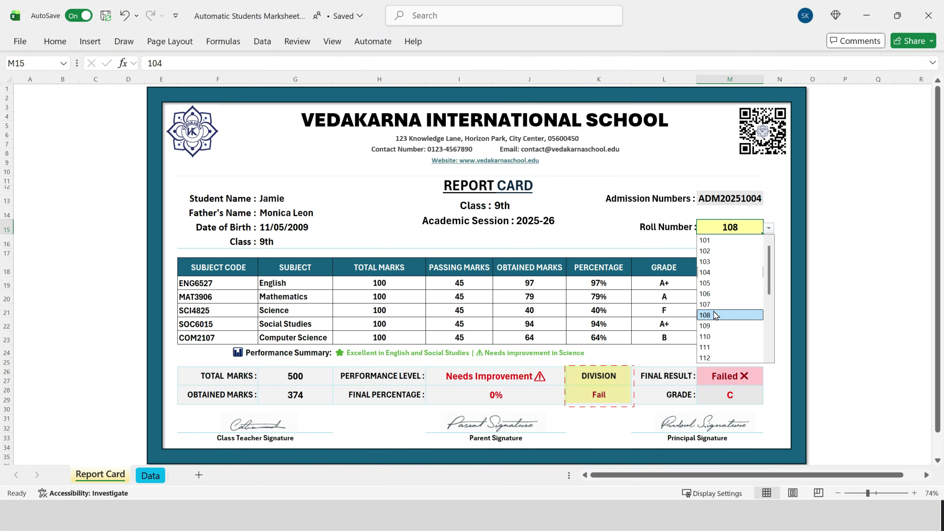
pyautogui.click(714, 311)
pyautogui.click(769, 229)
pyautogui.click(719, 303)
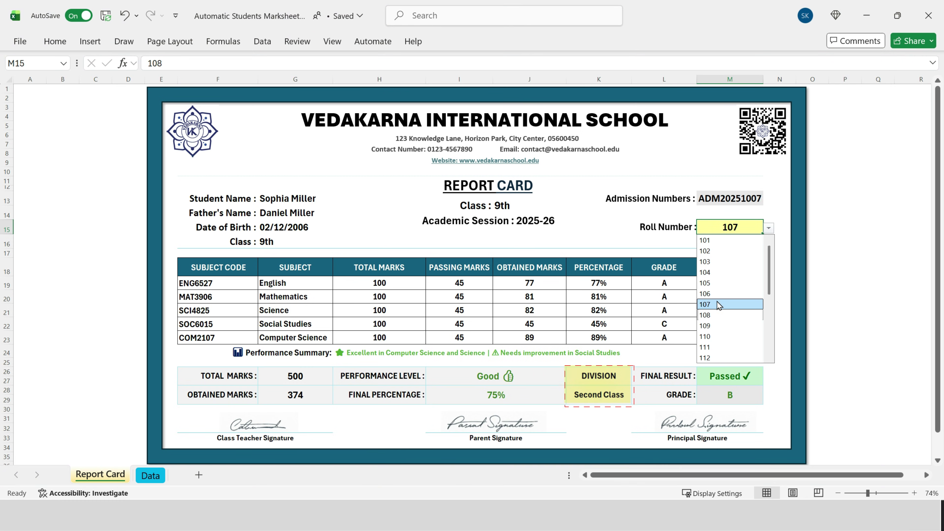
pyautogui.click(768, 229)
pyautogui.click(709, 281)
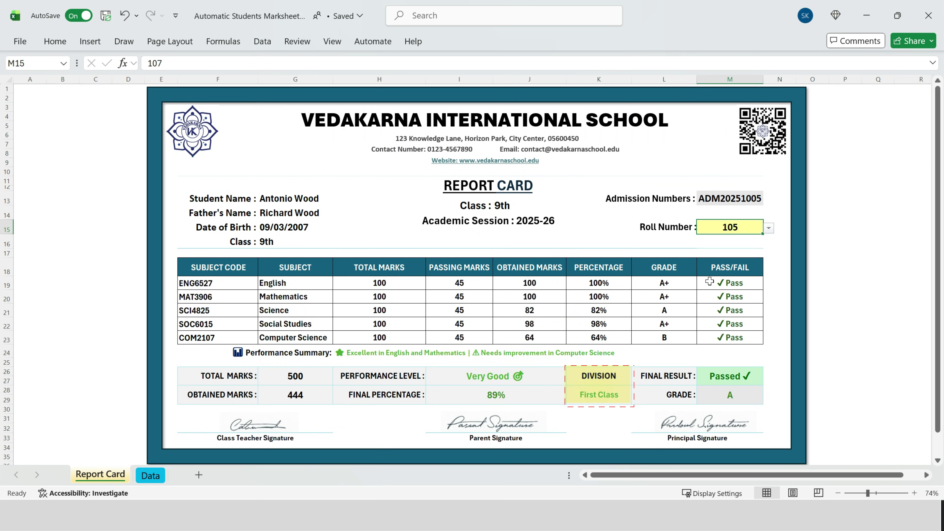
pyautogui.click(768, 228)
pyautogui.click(711, 274)
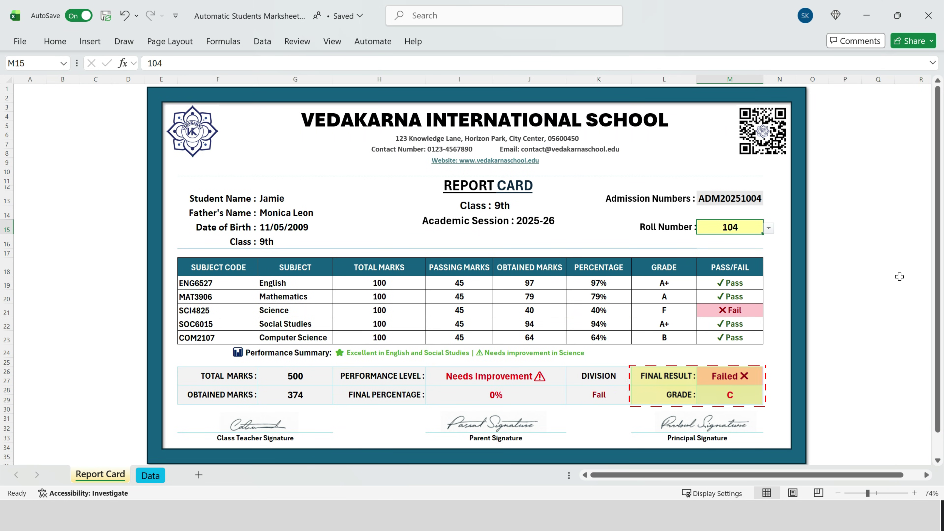
pyautogui.click(893, 273)
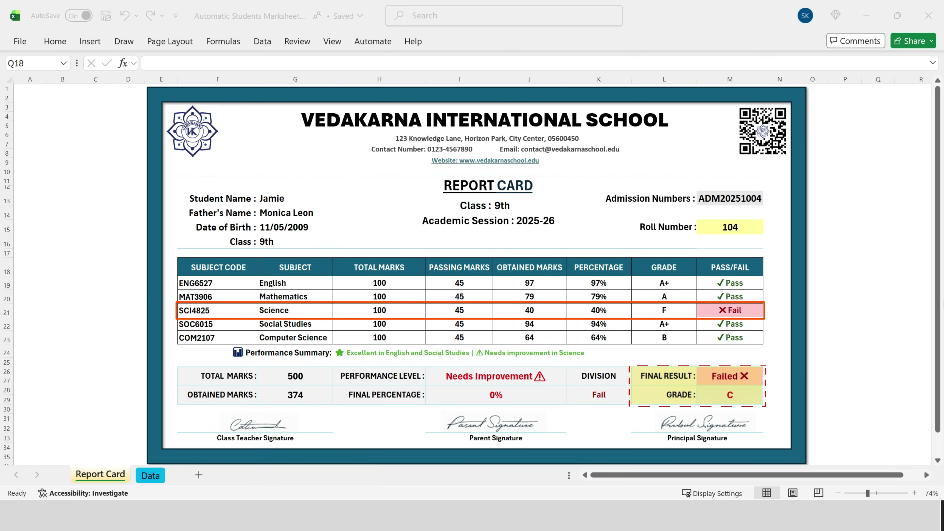
pyautogui.click(924, 274)
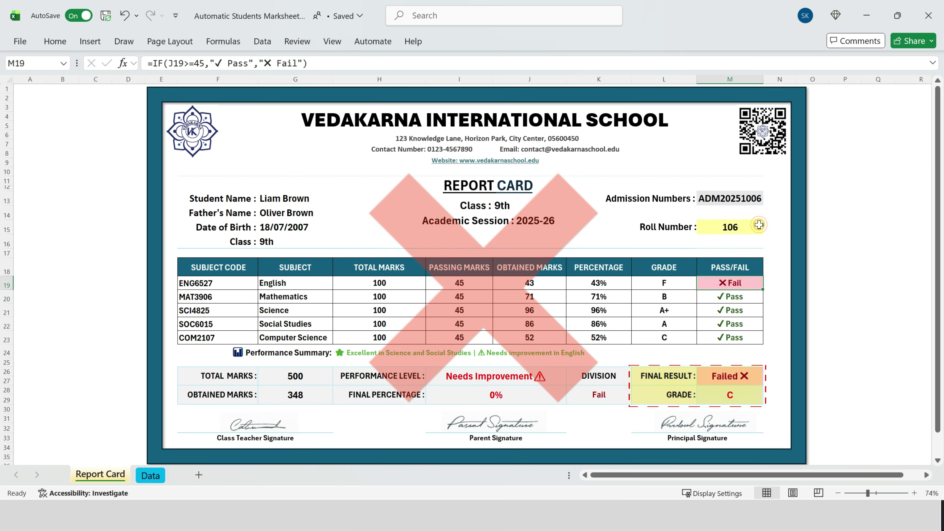
# Step through rolls 107 and 109, settle on roll 108, and bring up the print preview
pyautogui.click(758, 225)
pyautogui.click(768, 228)
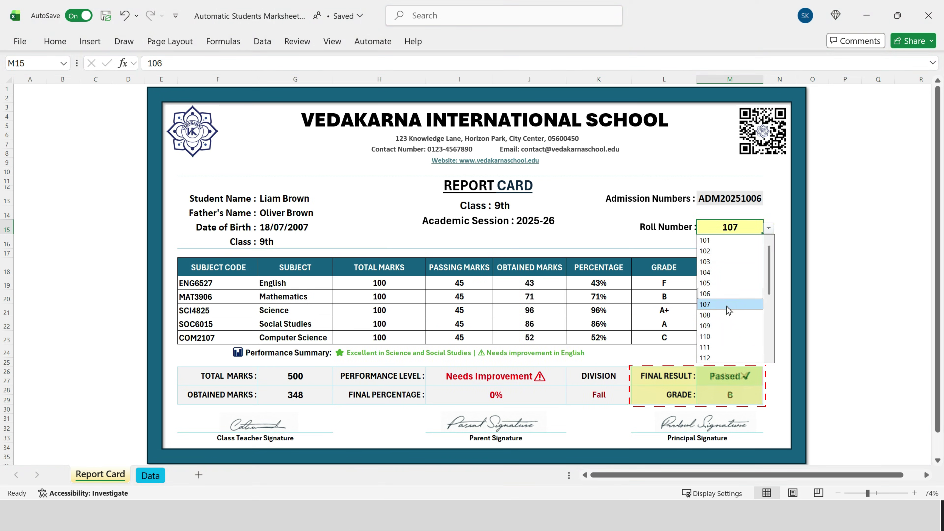
pyautogui.click(727, 305)
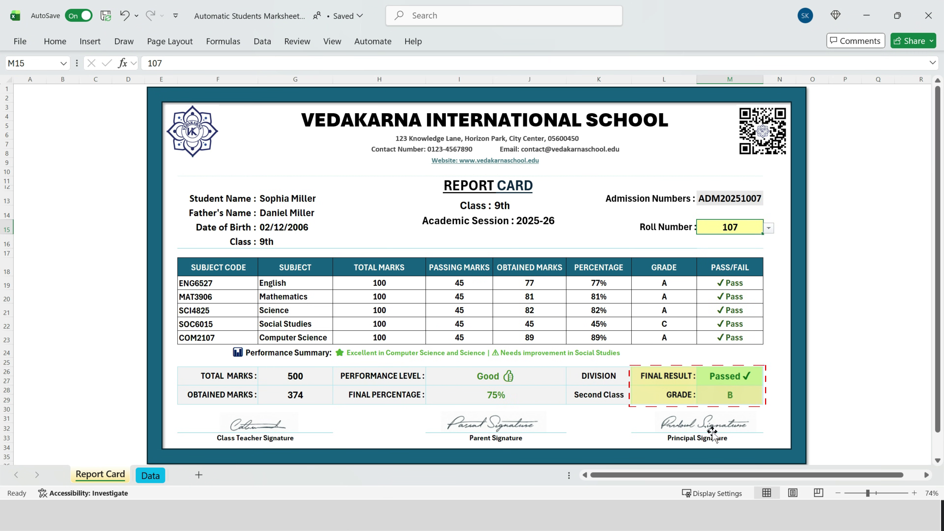
pyautogui.click(769, 228)
pyautogui.click(725, 327)
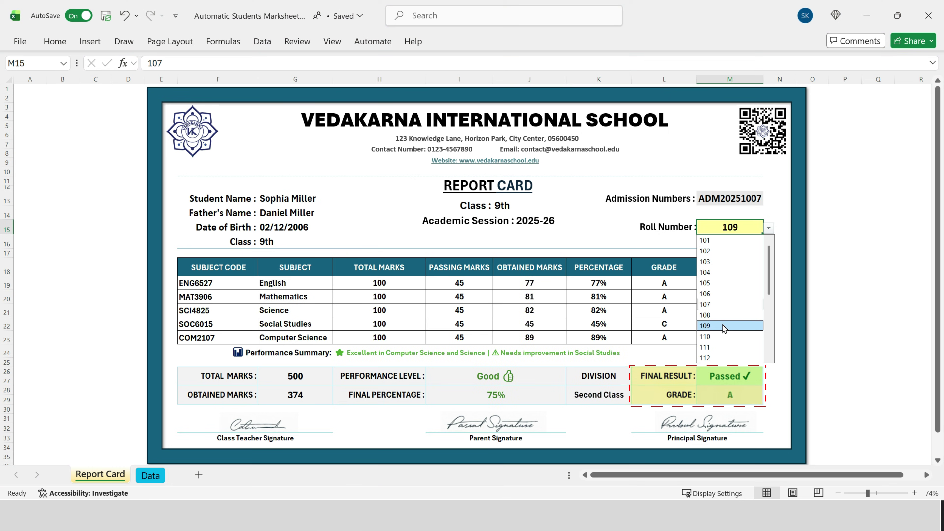
pyautogui.click(768, 228)
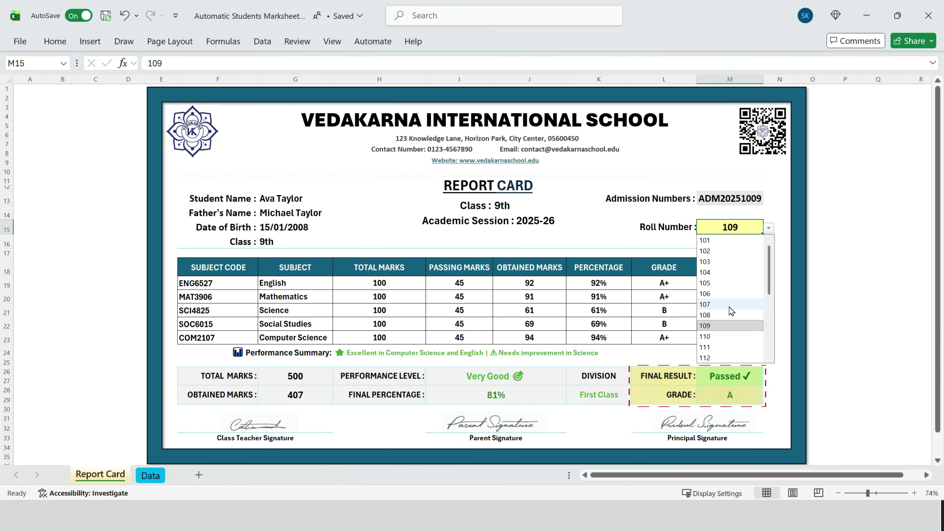
pyautogui.press('Up')
pyautogui.press('Return')
pyautogui.click(878, 294)
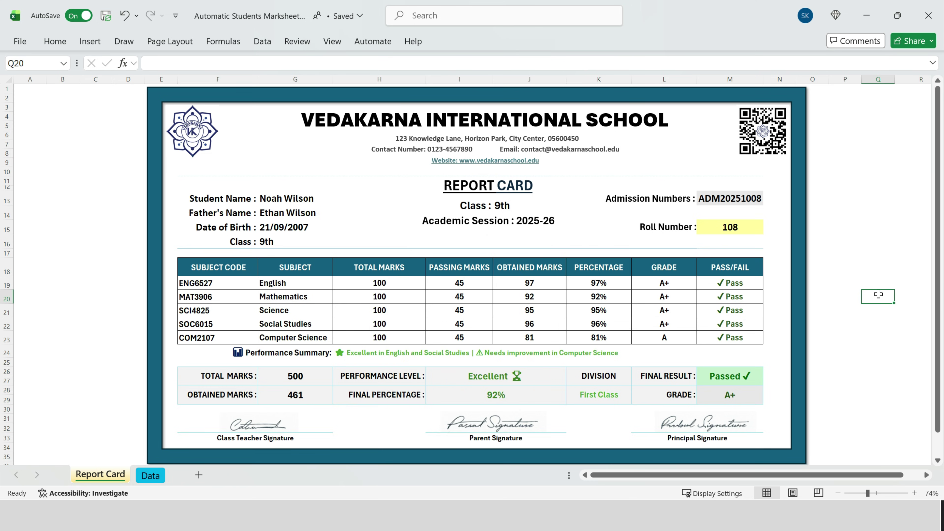
pyautogui.hotkey('ctrl', 'p')
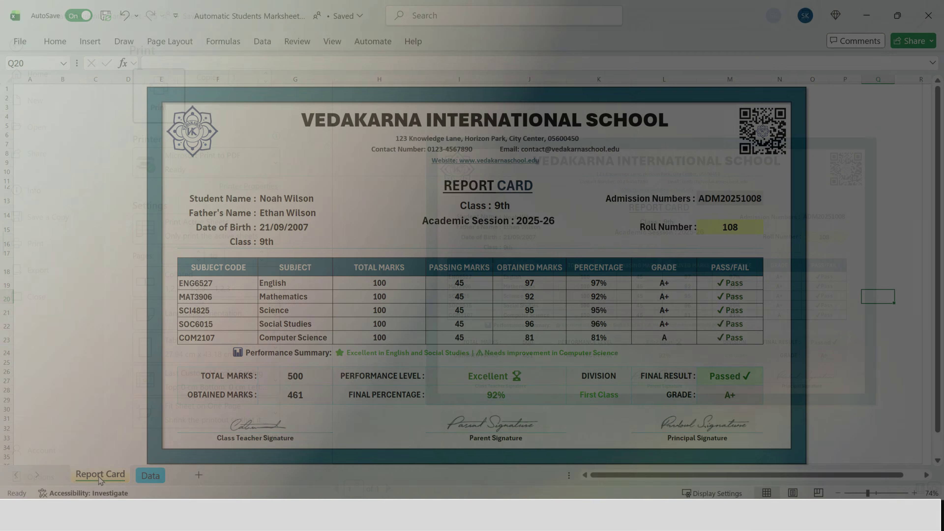
# Switch to the Data sheet listing roll numbers 101–125
pyautogui.click(150, 476)
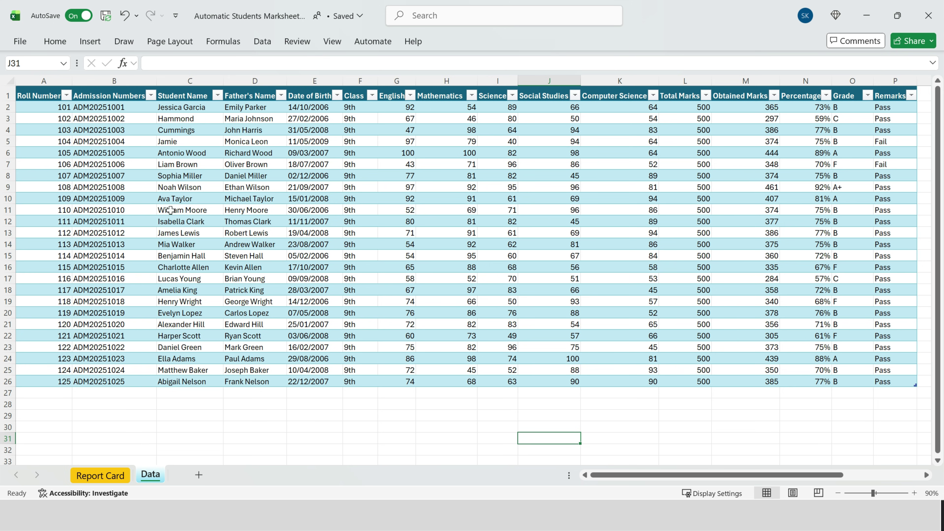
# Select the Data table columns from English through Remarks
pyautogui.moveTo(397, 81); pyautogui.dragTo(746, 81)
pyautogui.click(685, 81)
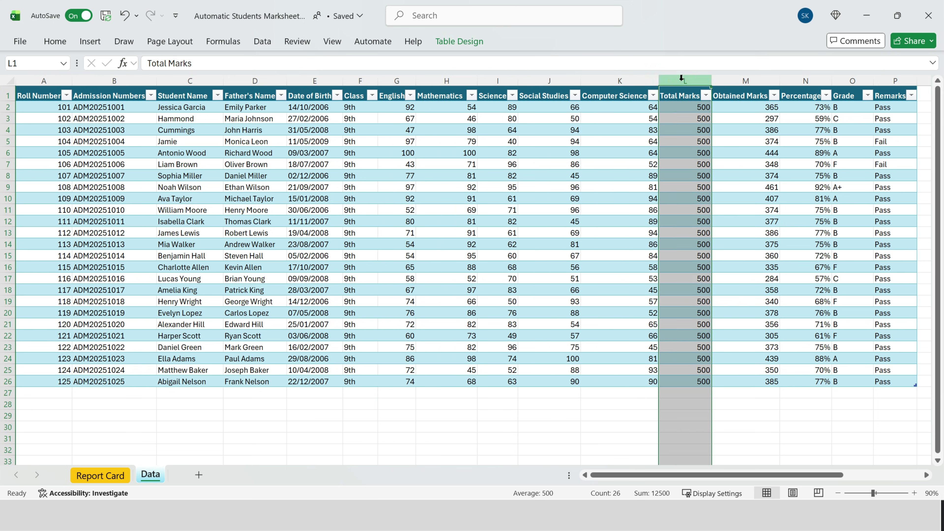
pyautogui.click(746, 81)
pyautogui.click(805, 81)
pyautogui.click(853, 81)
pyautogui.click(892, 80)
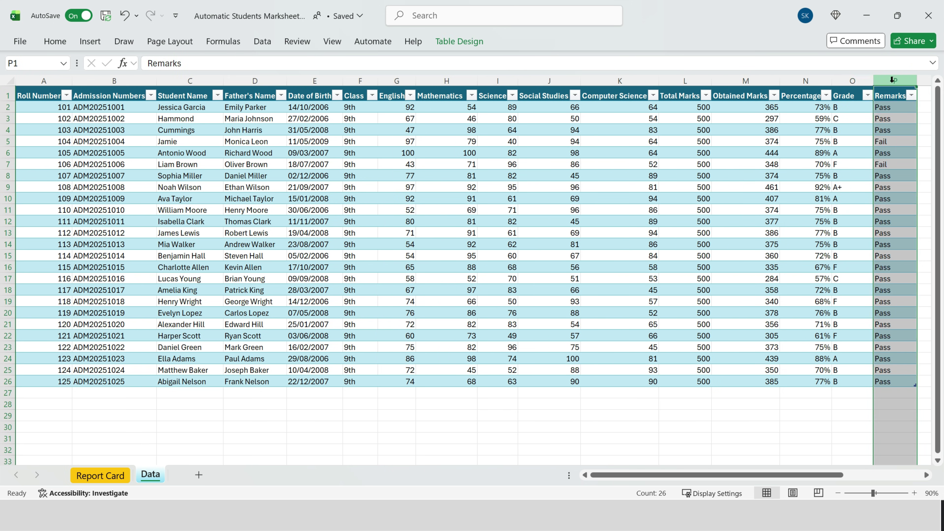
# Paste the roll 126 student row into row 27 and extend the formulas across M27:P27
pyautogui.click(52, 394)
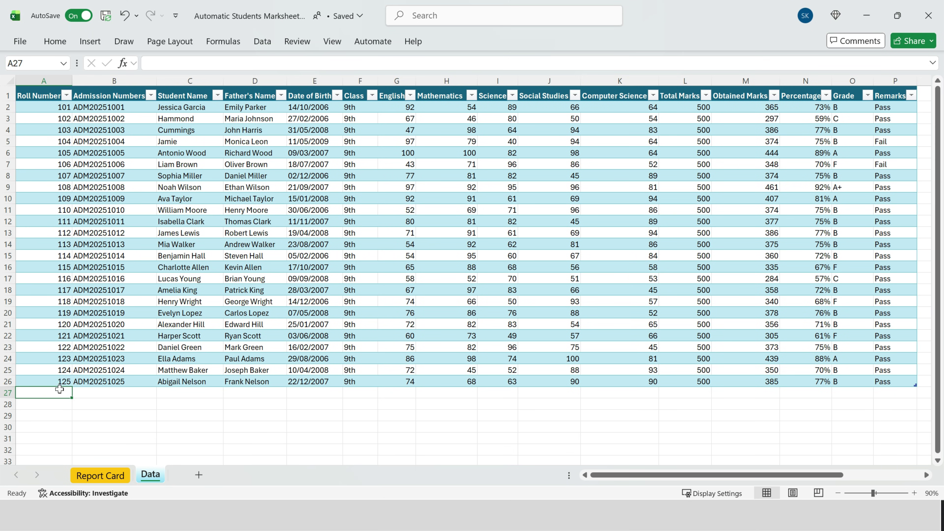
pyautogui.click(60, 392)
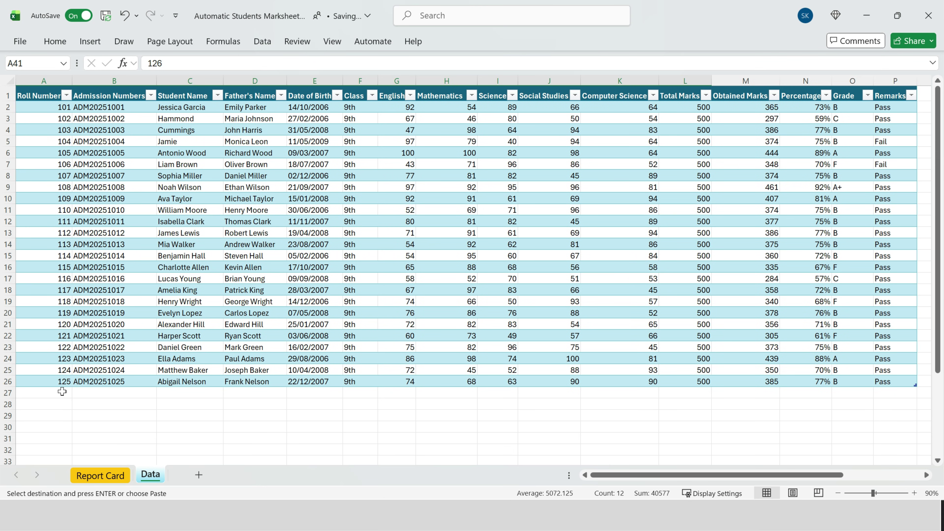
pyautogui.click(61, 391)
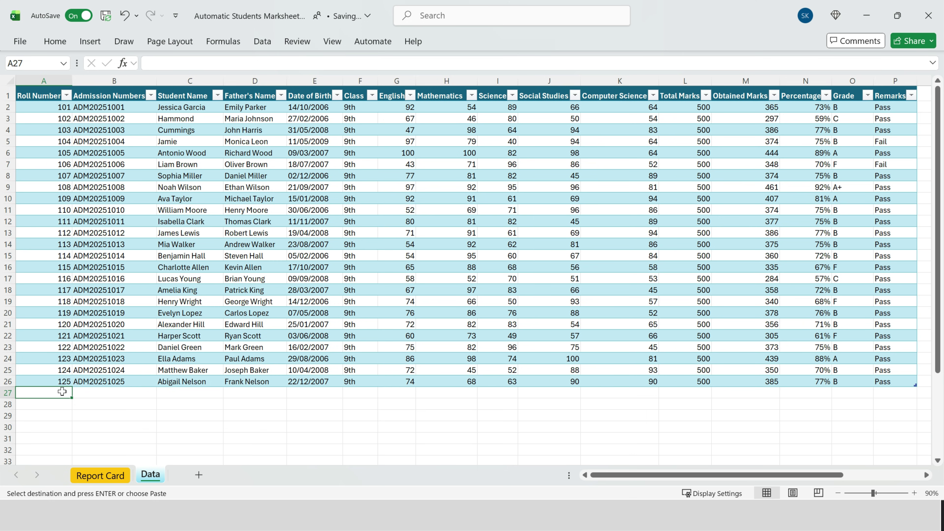
pyautogui.press('Return')
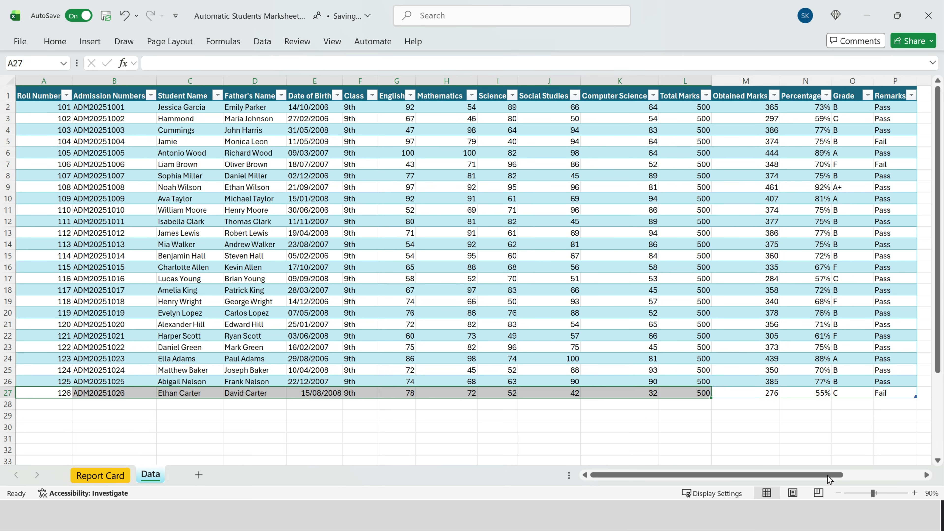
pyautogui.moveTo(744, 393); pyautogui.dragTo(855, 392)
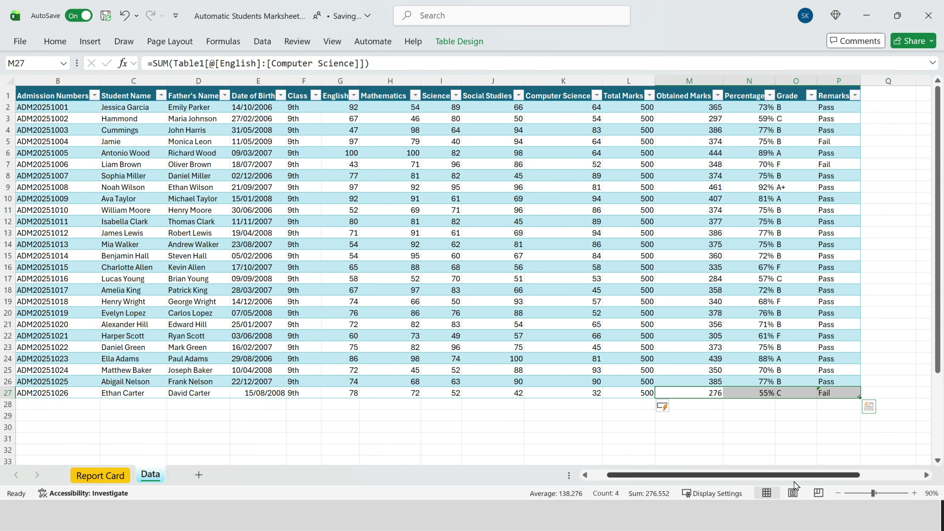
pyautogui.hscroll(-1, 658, 480)
# On the Report Card sheet, choose roll 126 from the M15 dropdown list
pyautogui.click(111, 480)
pyautogui.click(730, 227)
pyautogui.click(769, 227)
pyautogui.scroll(-3, 739, 310)
pyautogui.scroll(-1, 740, 309)
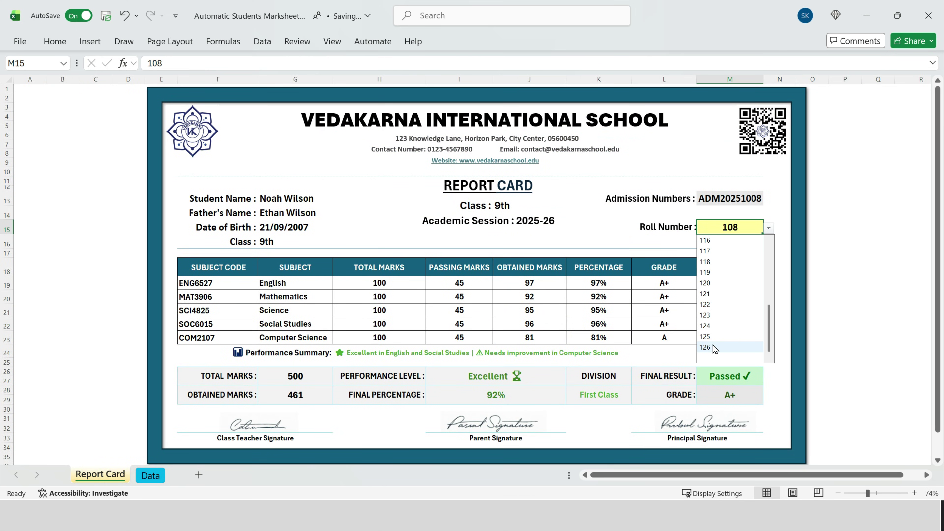
pyautogui.click(718, 346)
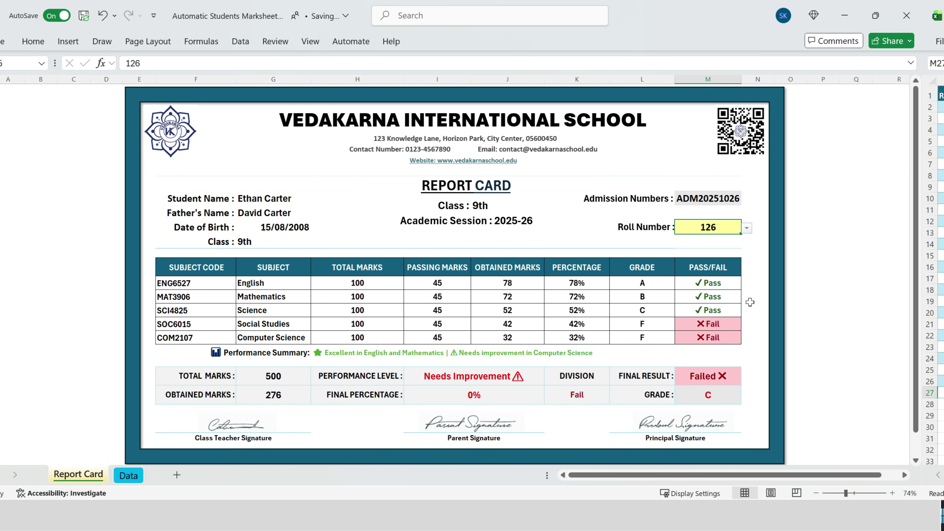
pyautogui.hotkey('ctrl', 'pagedown')
# Enter 50 as roll 126's Social Studies mark in J27
pyautogui.click(574, 393)
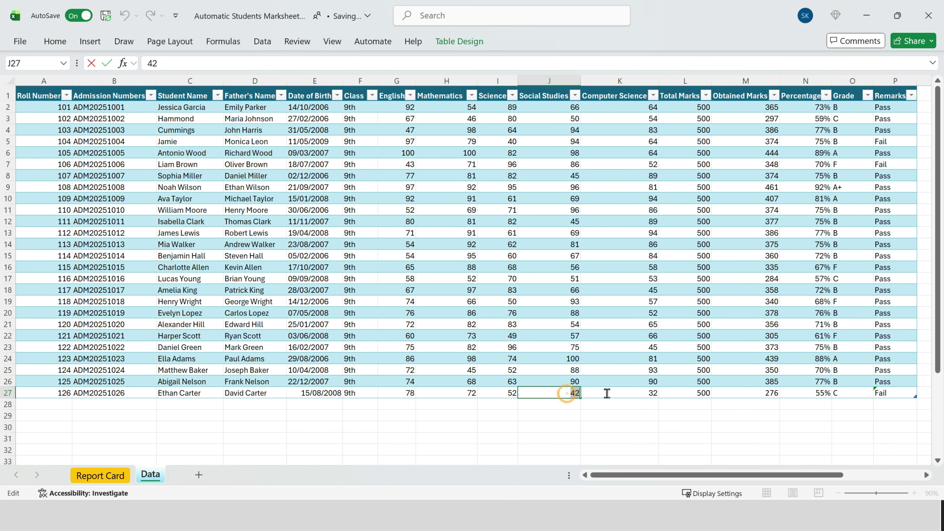
pyautogui.write('50')
pyautogui.hotkey('ctrl', 'Return')
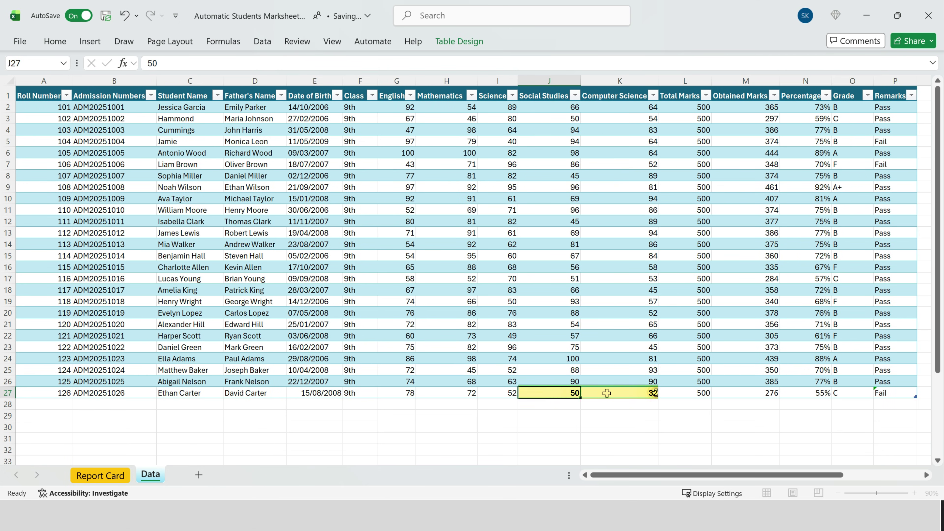
# Test a Computer Science mark of 55 in K27 and check the Report Card
pyautogui.click(606, 392)
pyautogui.write('50')
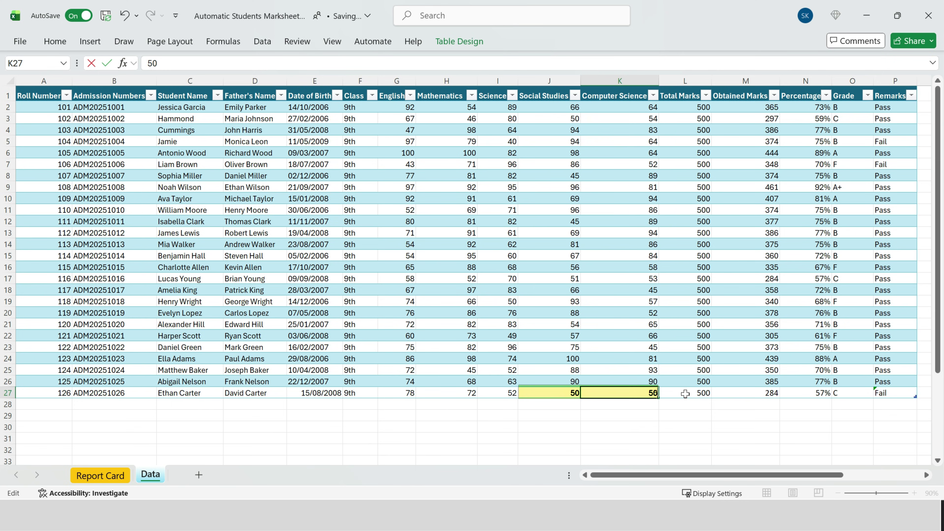
pyautogui.press('BackSpace')
pyautogui.write('5')
pyautogui.press('Return')
pyautogui.hotkey('ctrl', 'pageup')
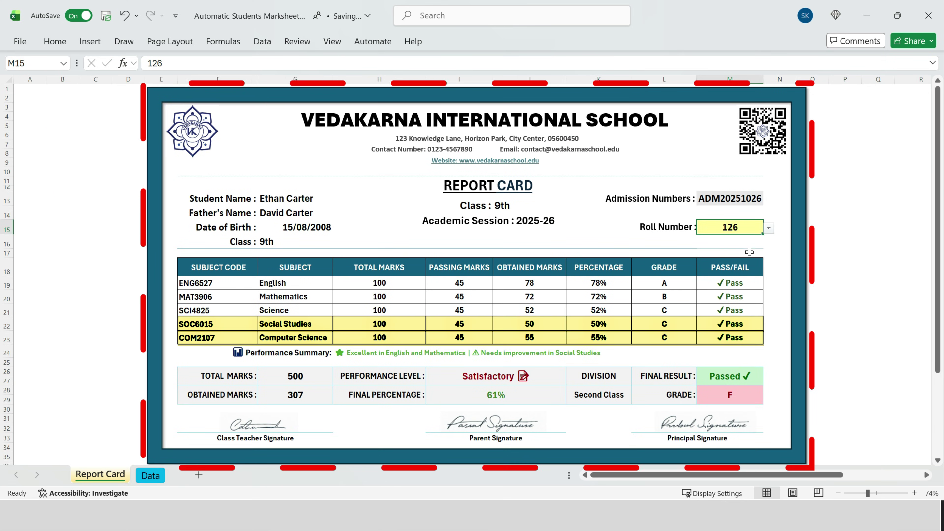
# Back on the Data sheet, set the K27 Computer Science mark back to 32
pyautogui.click(155, 479)
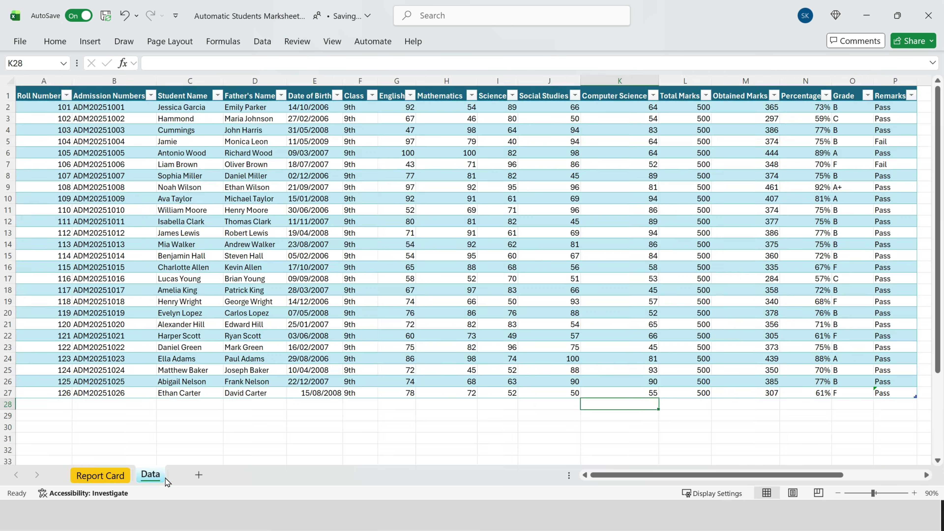
pyautogui.moveTo(559, 396); pyautogui.dragTo(594, 393)
pyautogui.click(643, 393)
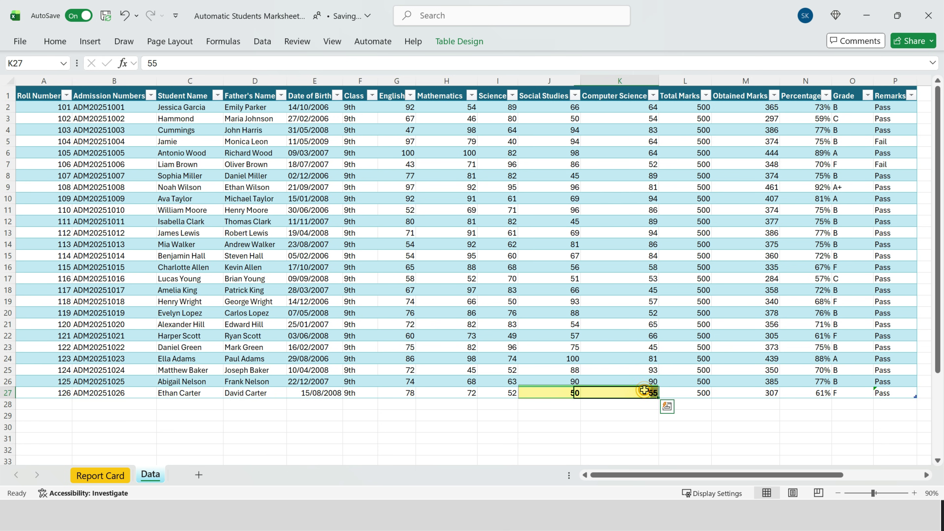
pyautogui.doubleClick(648, 392)
pyautogui.write('32')
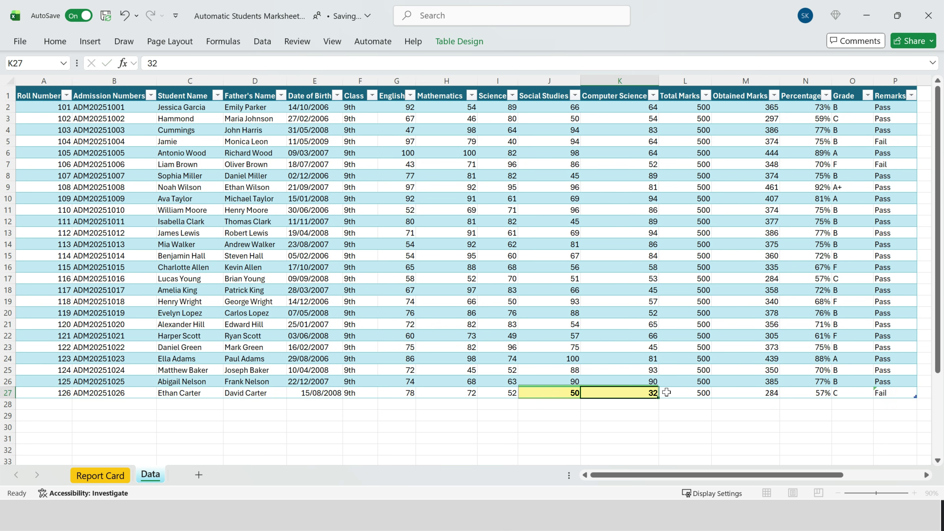